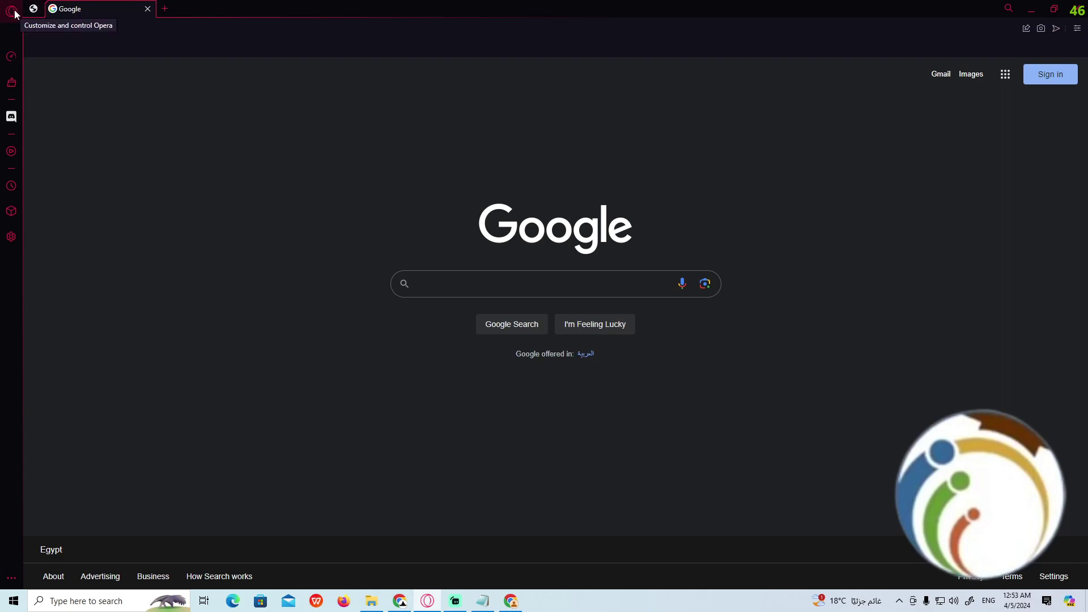
Open Opera GX's Settings page from the main menu
click(11, 237)
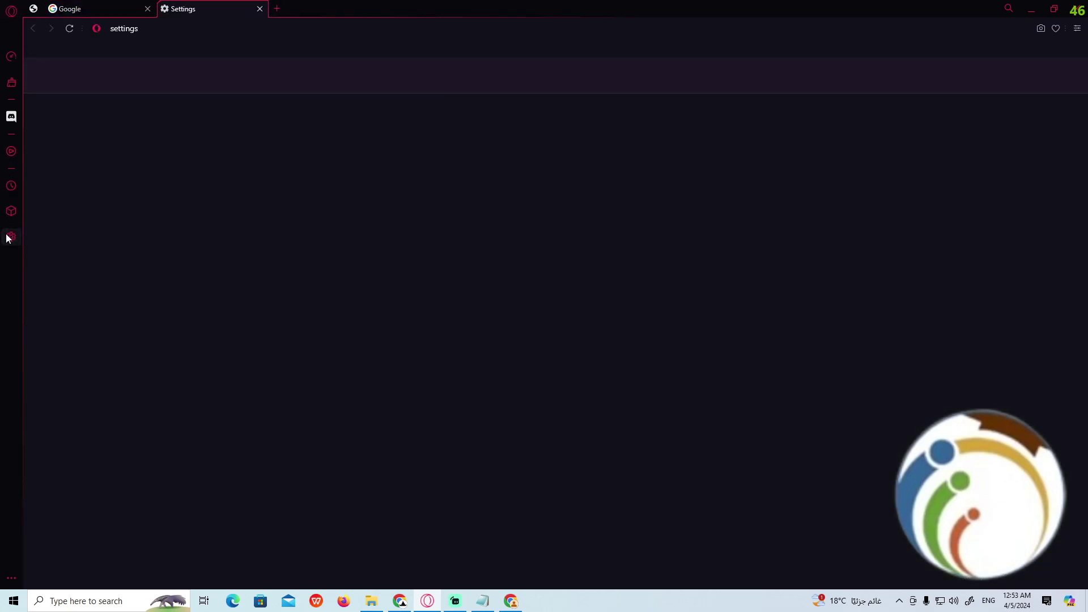
click(10, 10)
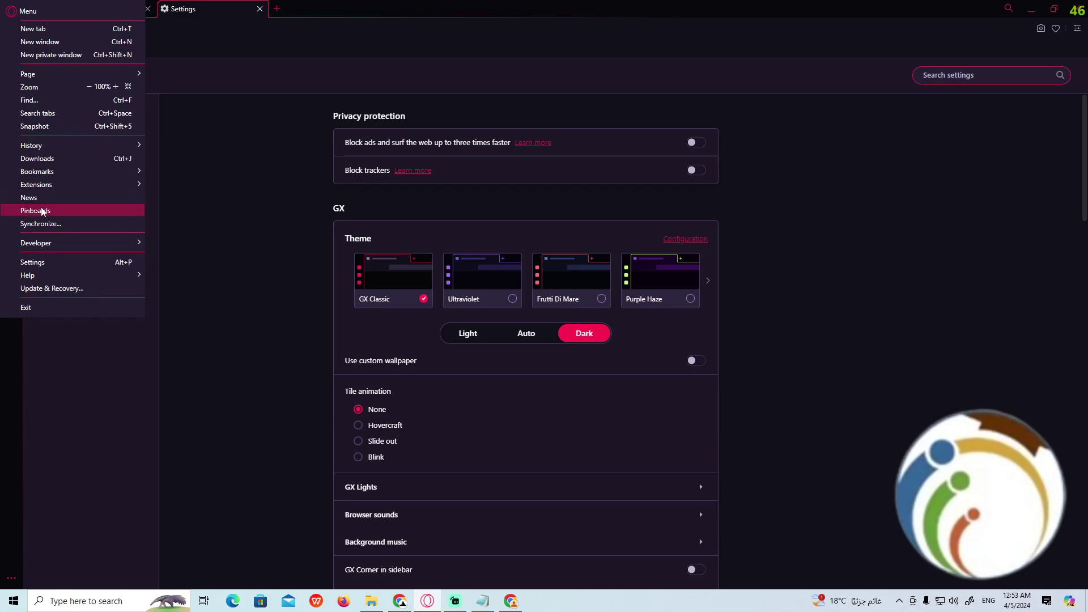
click(64, 263)
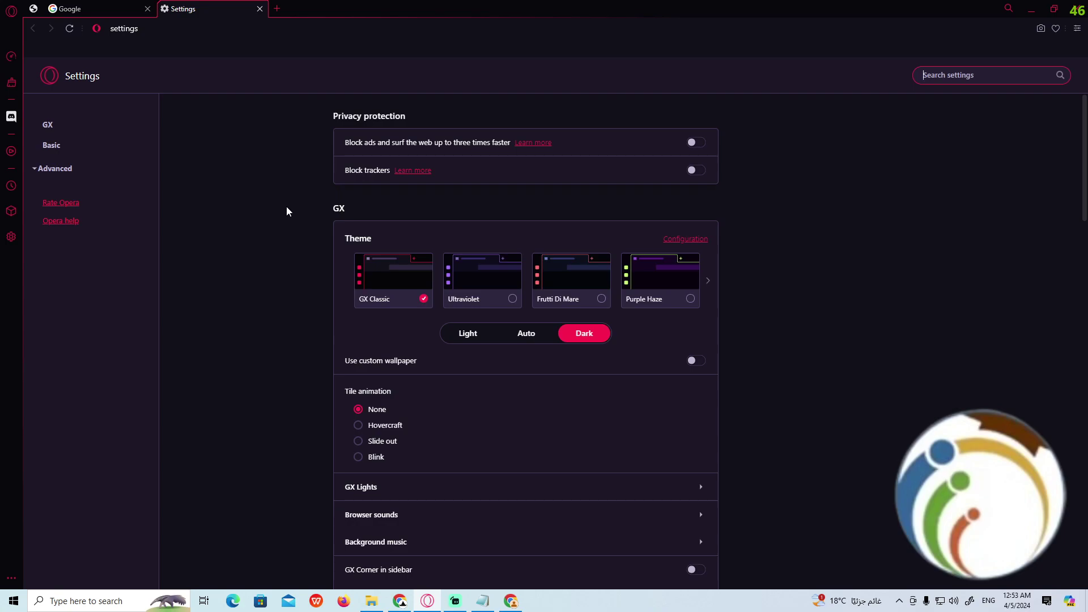
scroll(286, 207, down, 2)
scroll(287, 207, down, 3)
scroll(287, 207, down, 2)
scroll(286, 207, down, 2)
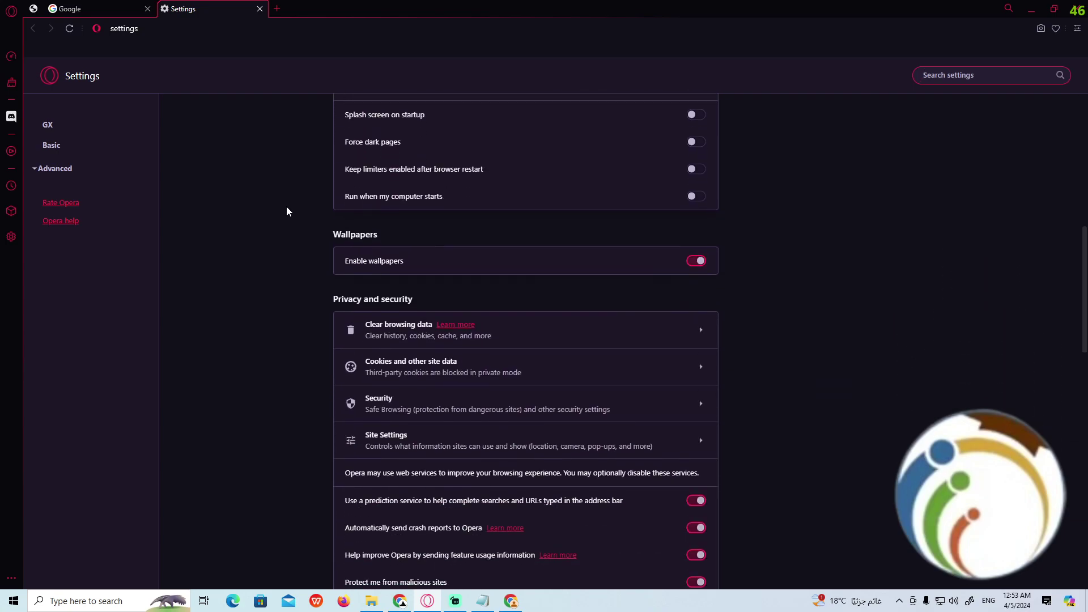
scroll(287, 207, down, 2)
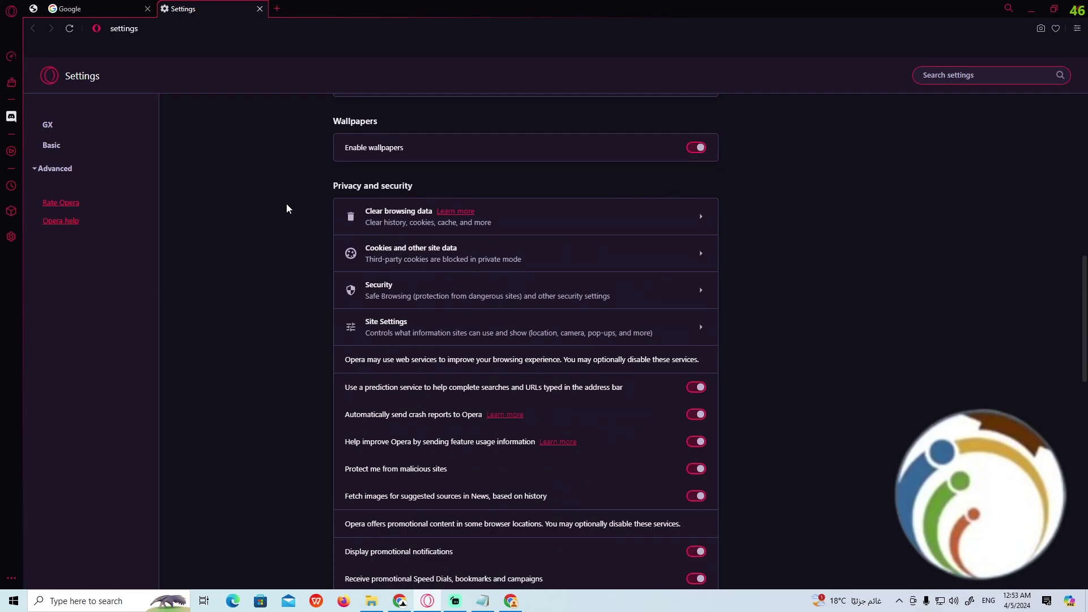
drag(414, 187, 333, 186)
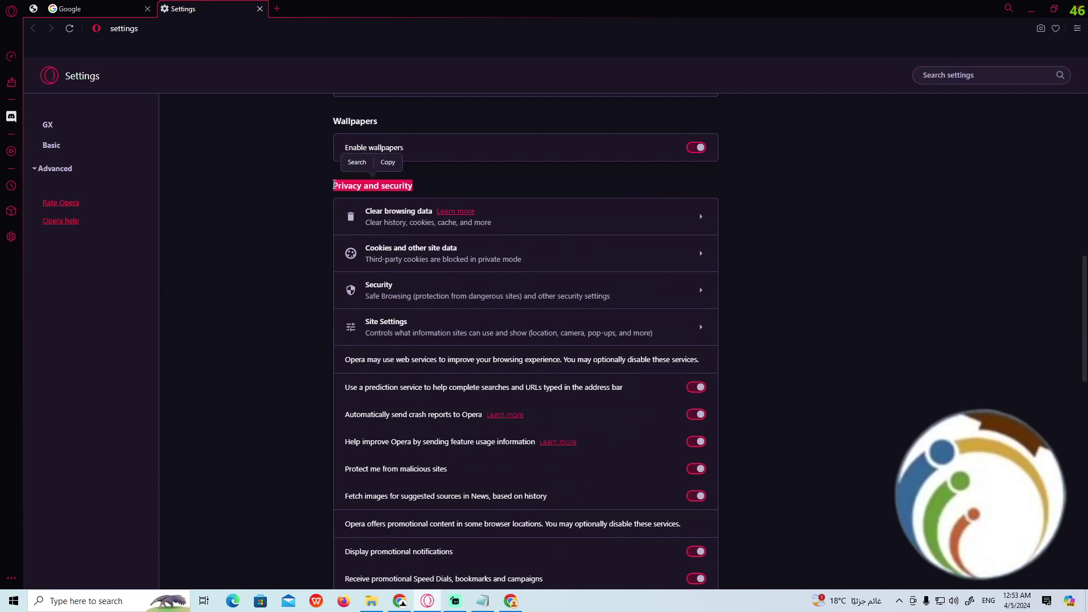
click(299, 204)
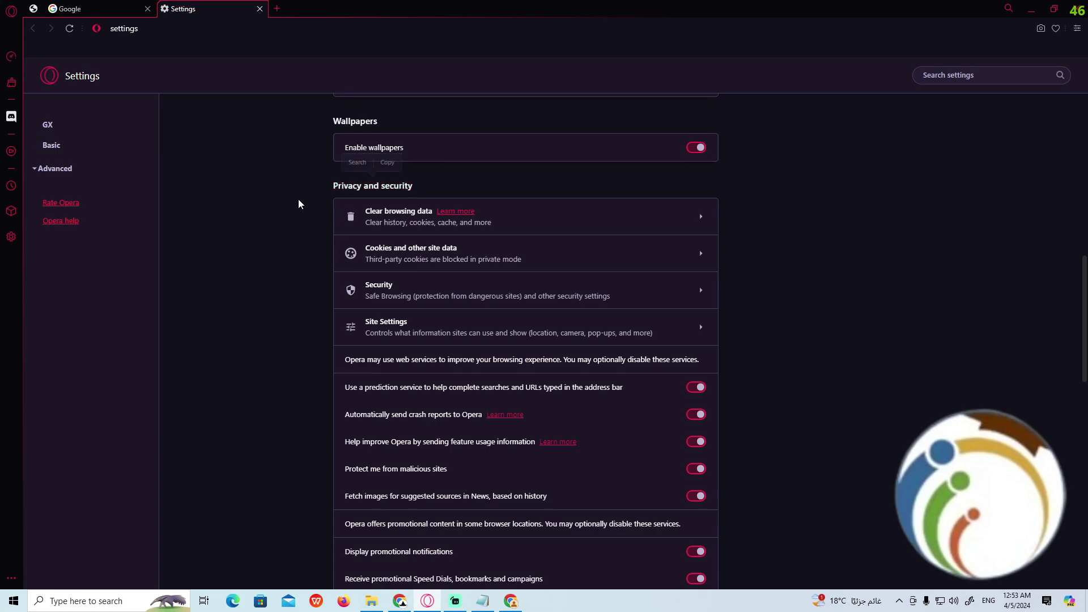
scroll(299, 203, down, 1)
scroll(298, 204, down, 1)
scroll(298, 204, up, 1)
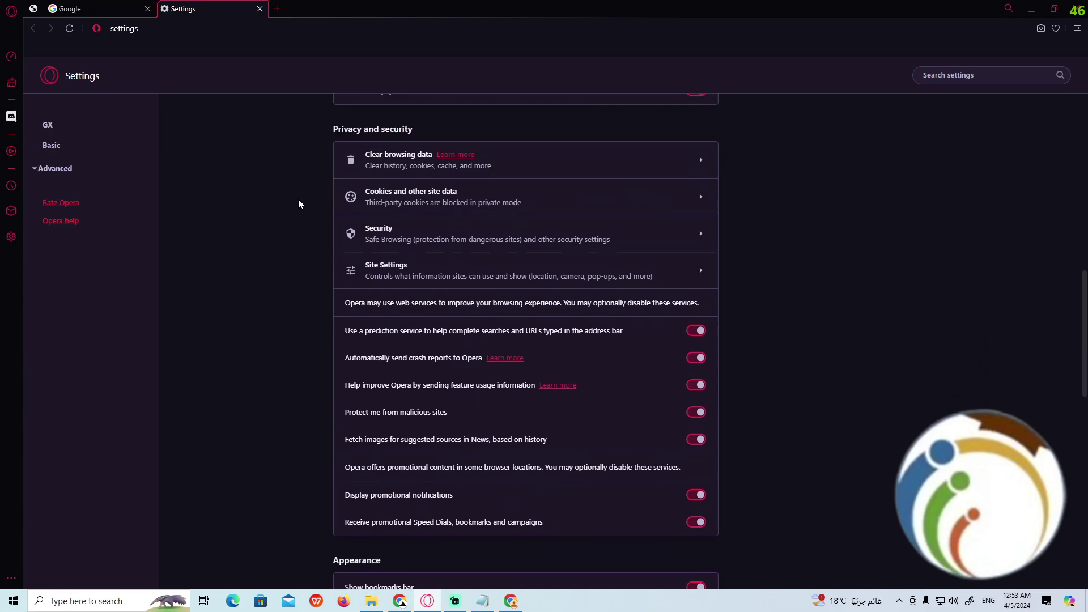
scroll(298, 203, down, 1)
scroll(298, 203, up, 1)
Search the settings for "Block Ads", then replace the query with "trackers"
click(953, 78)
text(Block)
text( Ads)
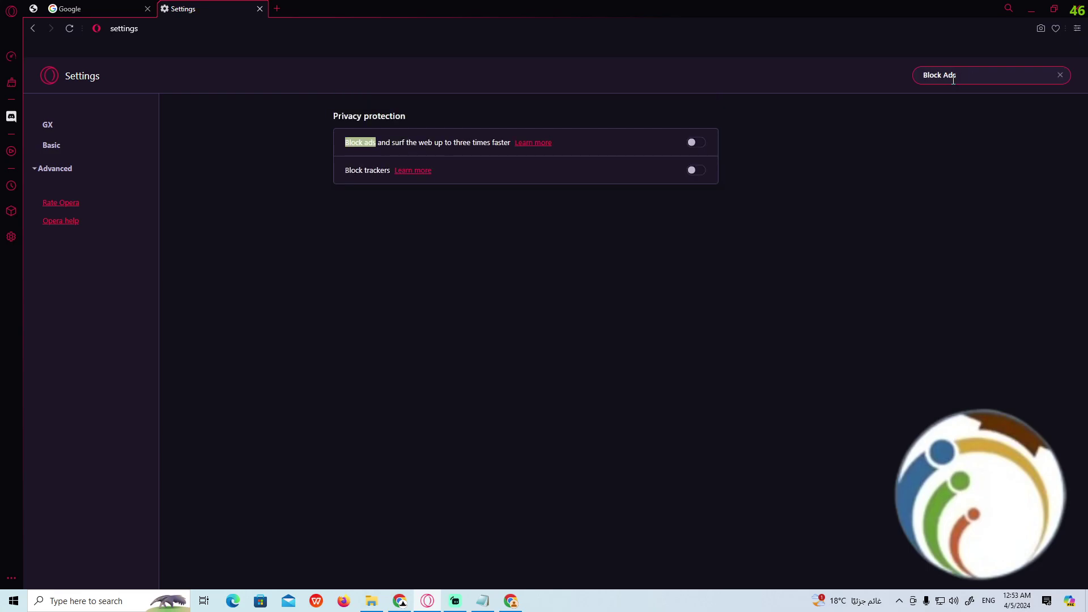
text( an)
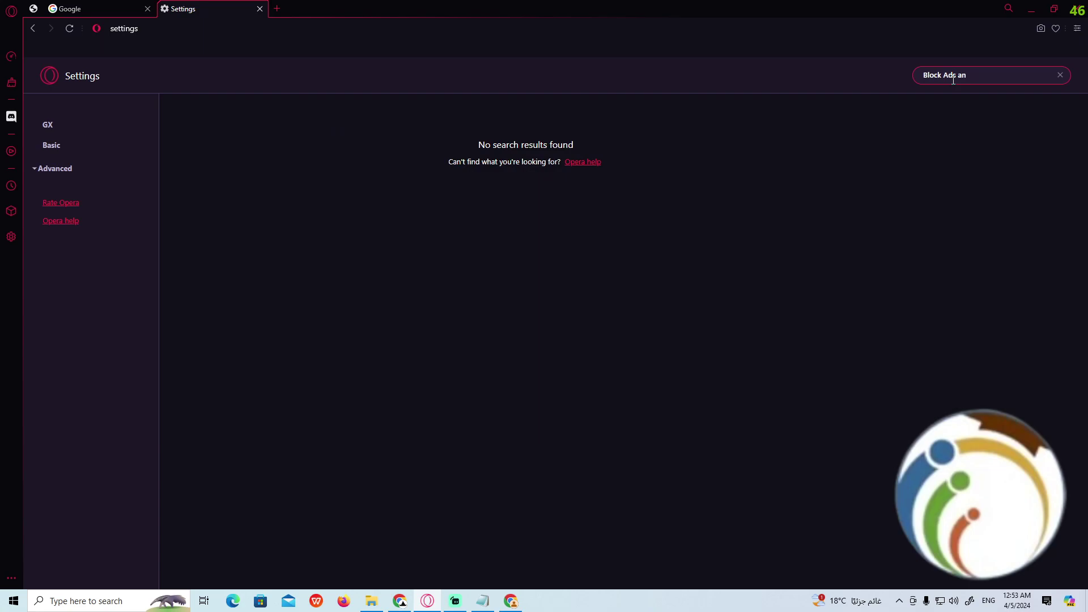
key(BackSpace)
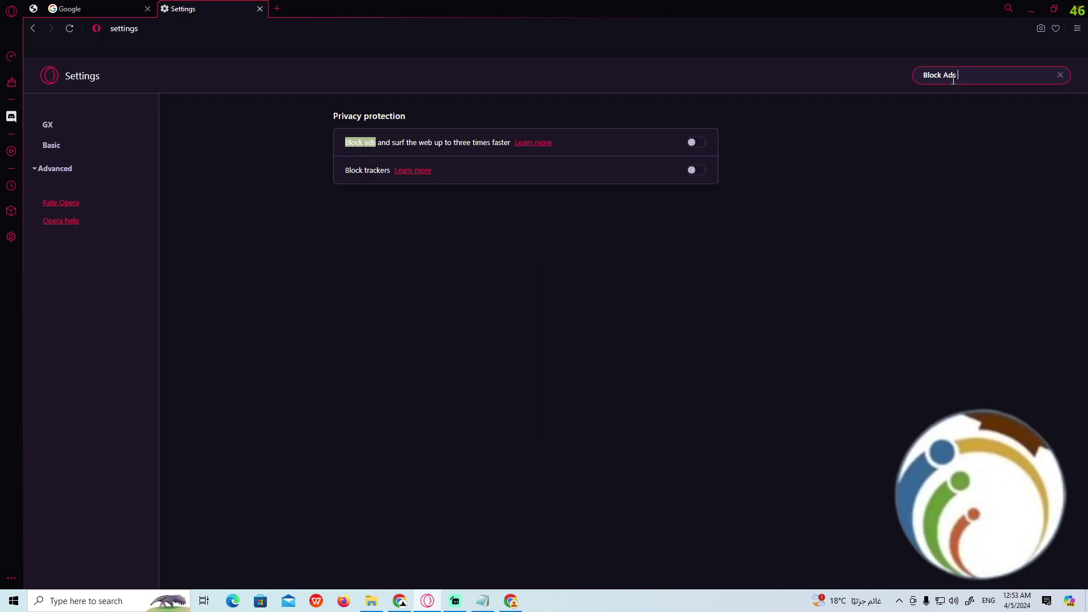
key(ctrl+a)
text(trackers)
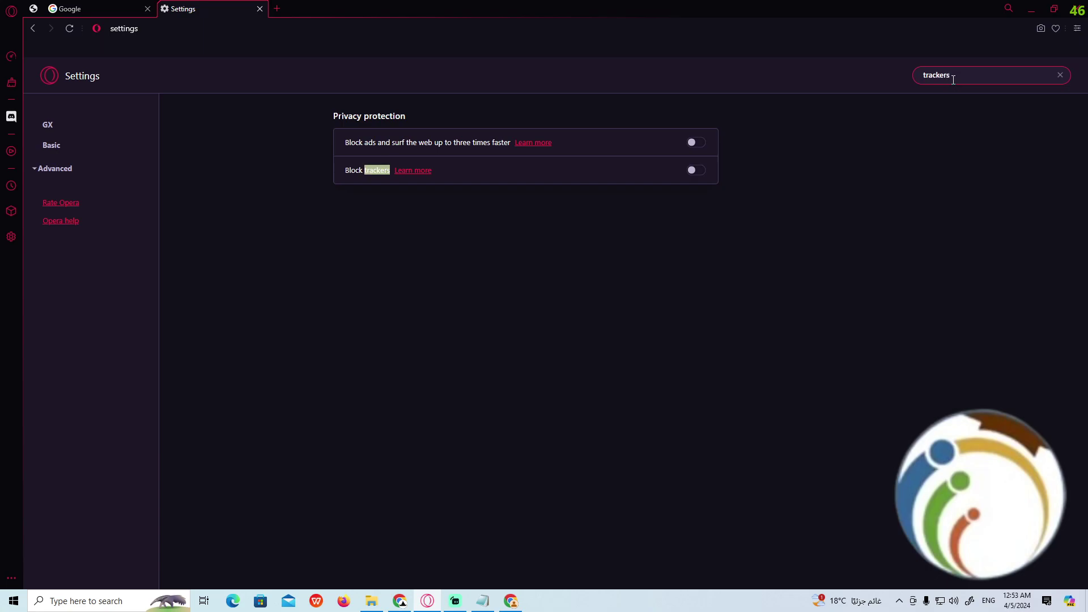
Switch on the Block ads and Block trackers toggles
click(696, 142)
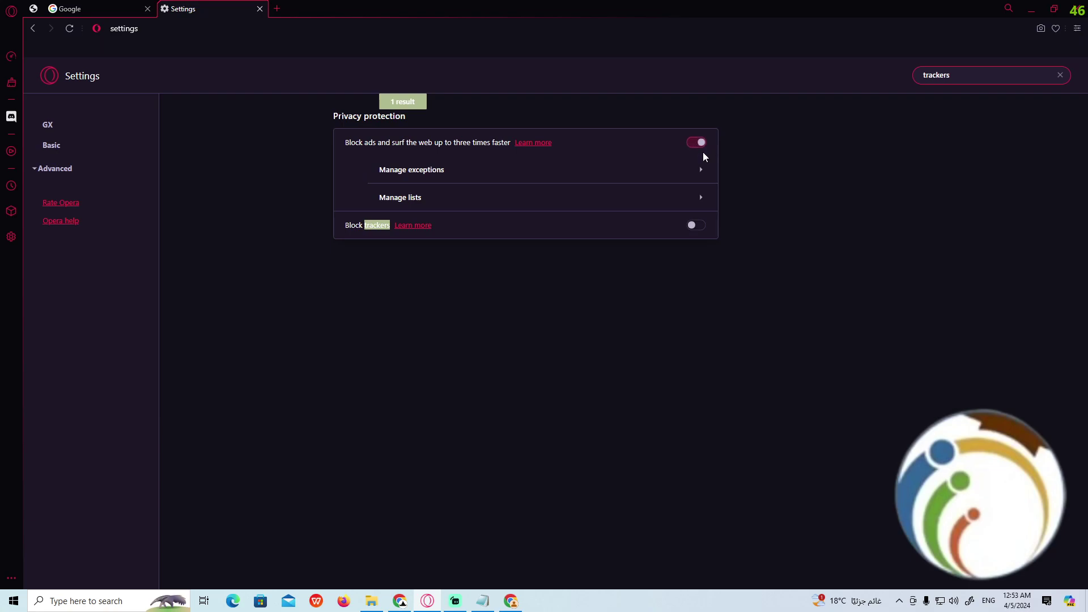
click(696, 226)
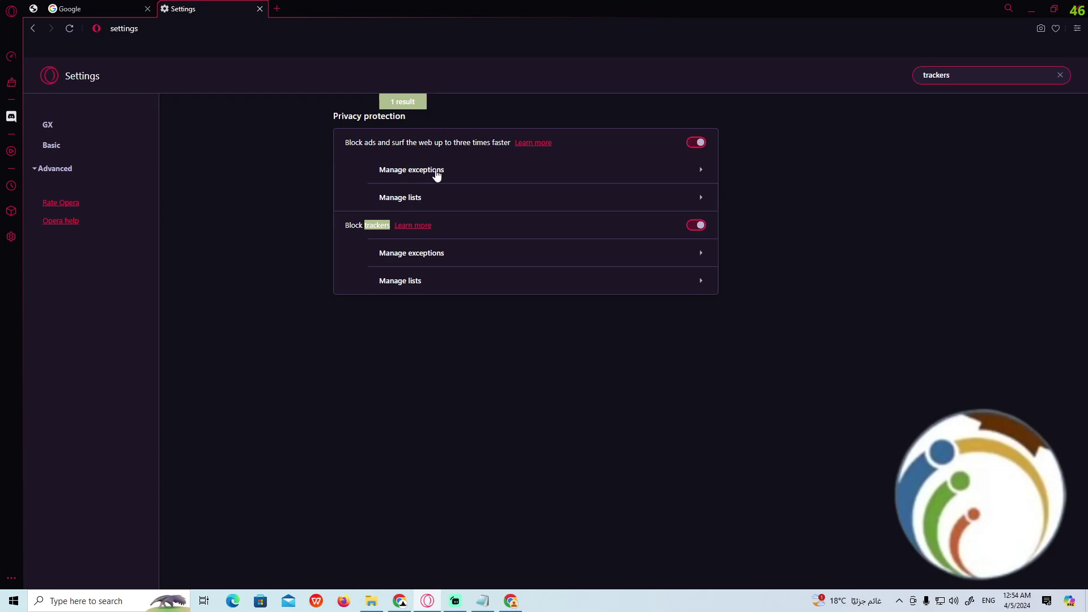
Add aaaa.com as a site in the Block ads exceptions list
click(437, 174)
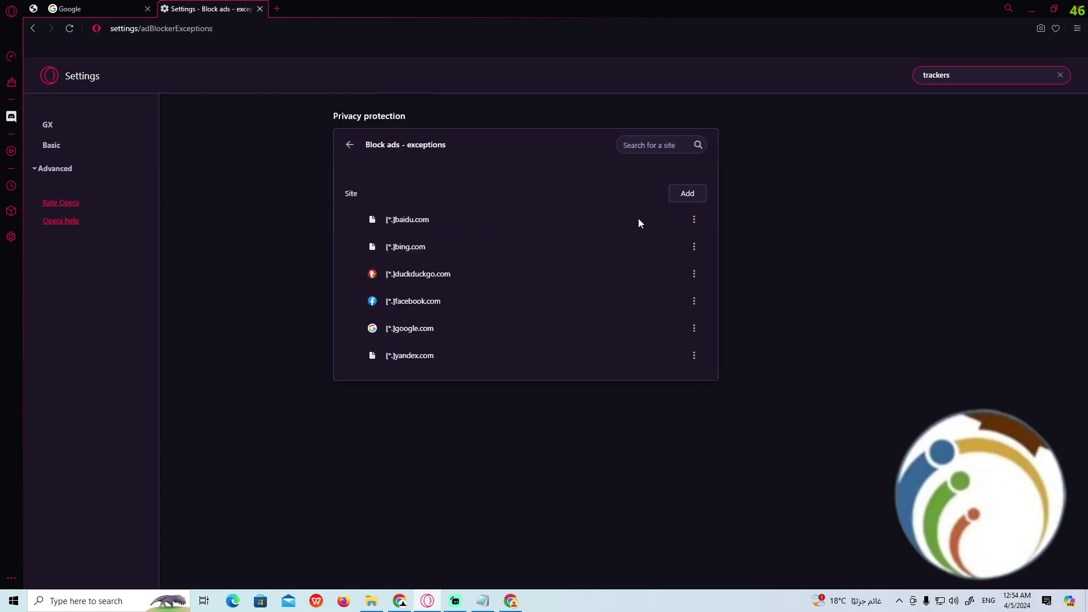
click(697, 197)
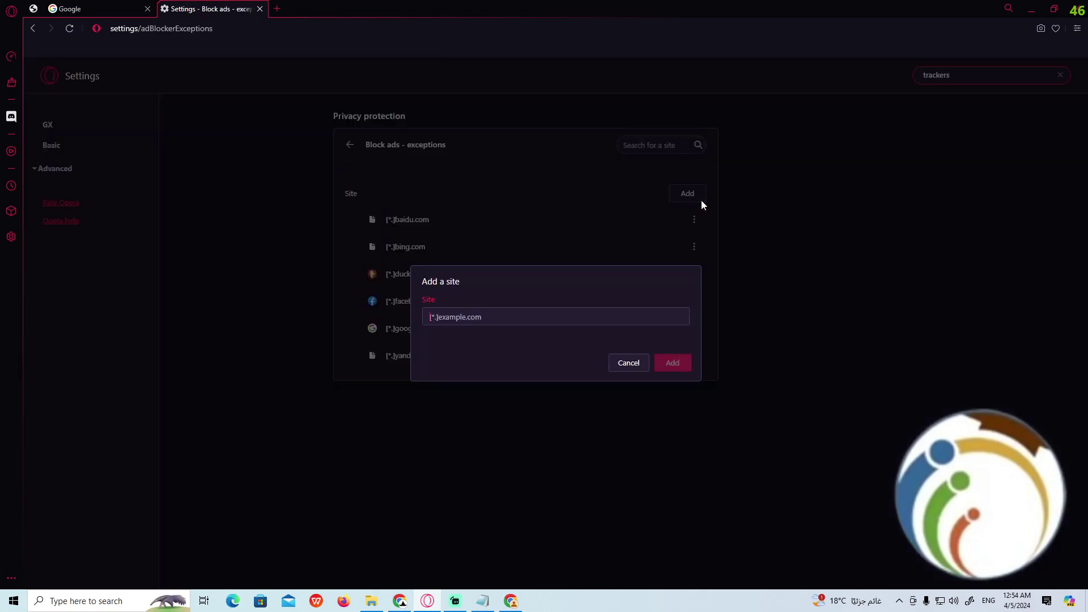
click(532, 311)
text(-)
key(BackSpace)
text(aaaa.com)
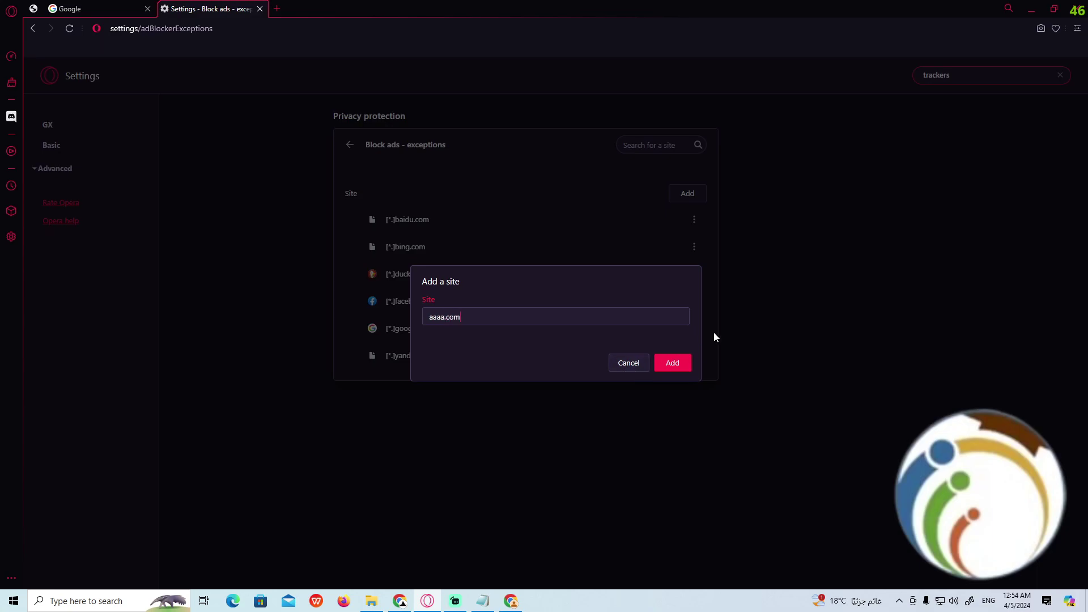
click(672, 363)
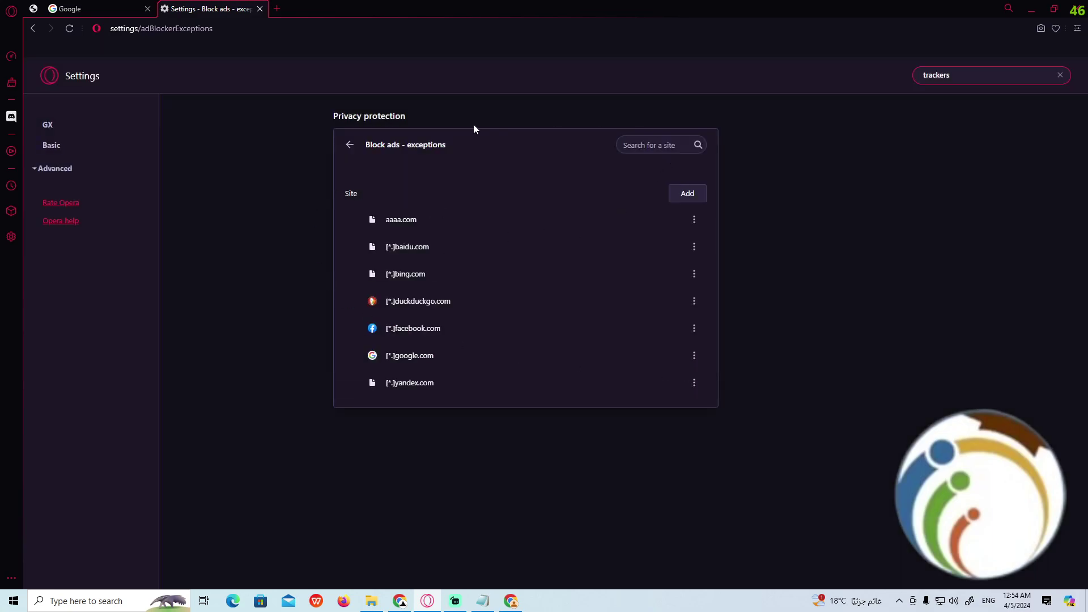